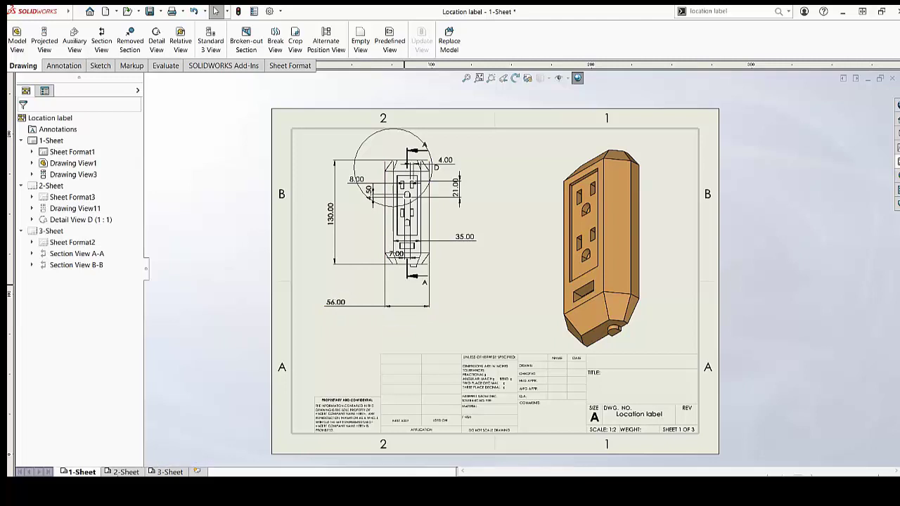
Review all three sheets, including Detail D on sheet 2 and sheet 3's section views, then return to sheet 1.
click(124, 472)
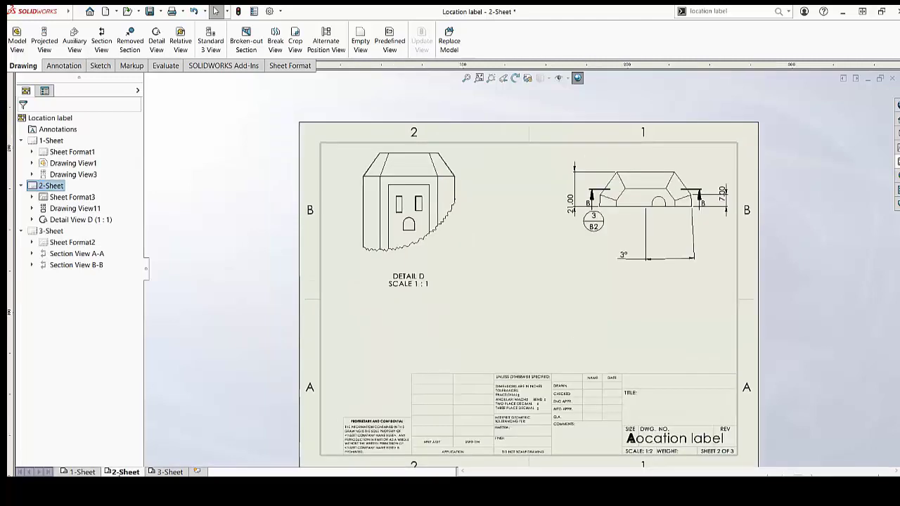
click(162, 472)
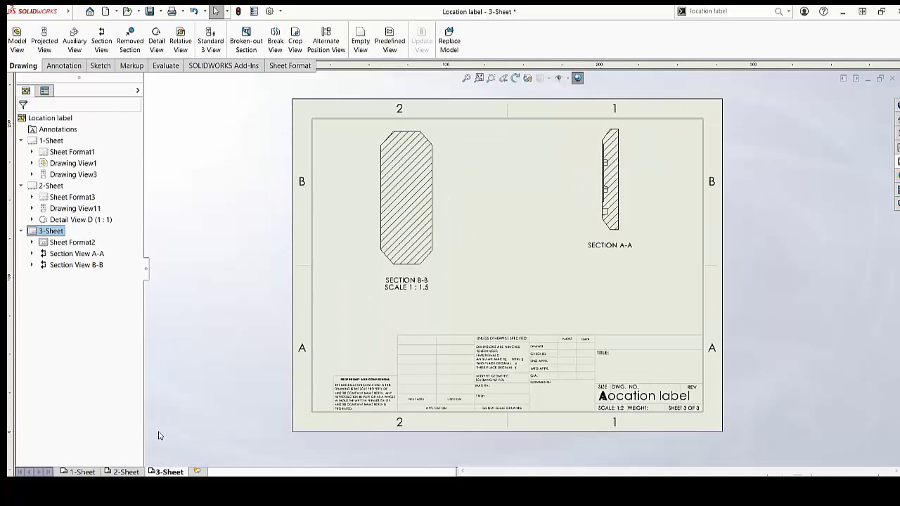
click(124, 472)
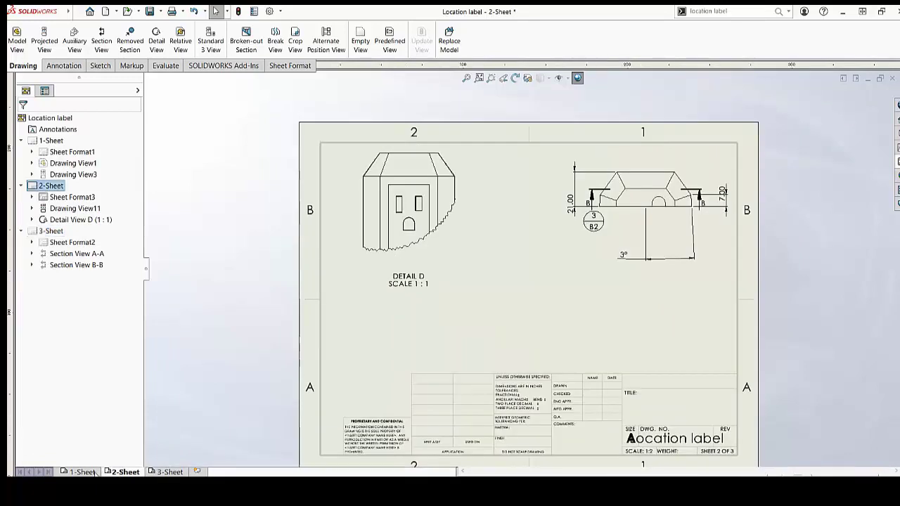
click(95, 472)
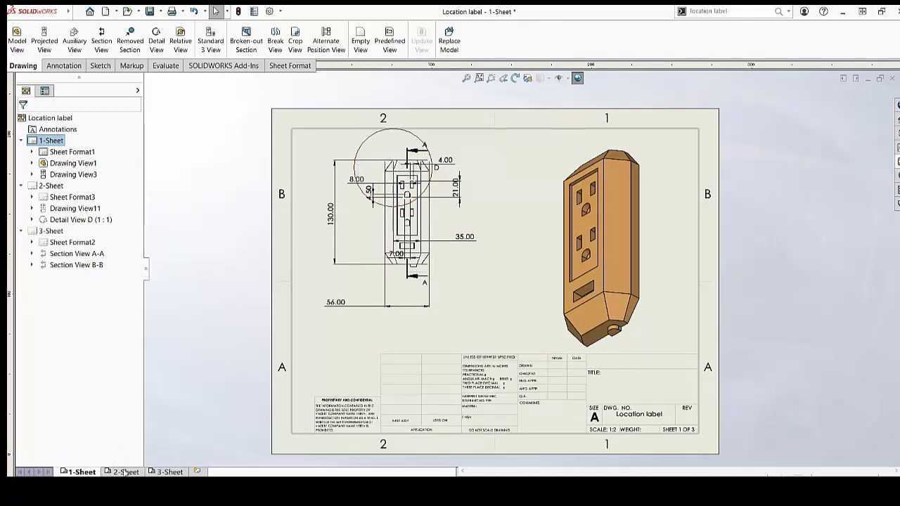
click(125, 472)
click(169, 472)
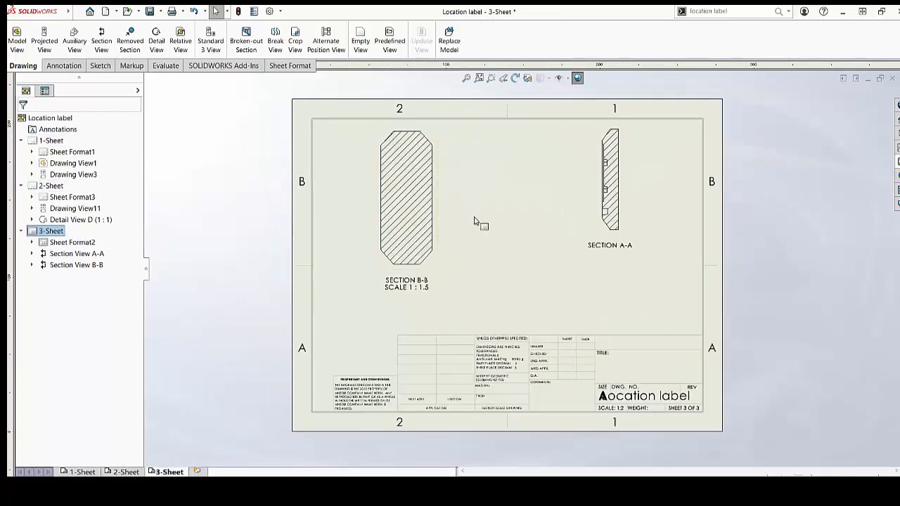
click(122, 471)
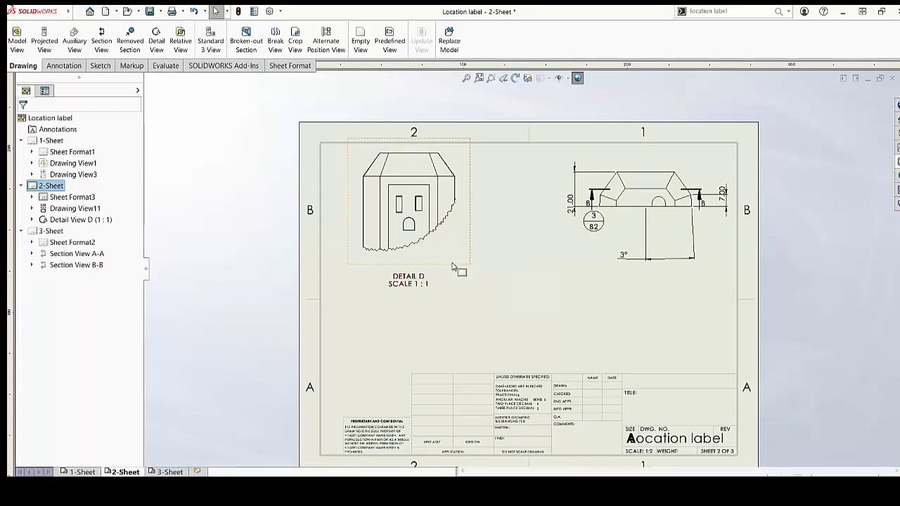
click(88, 472)
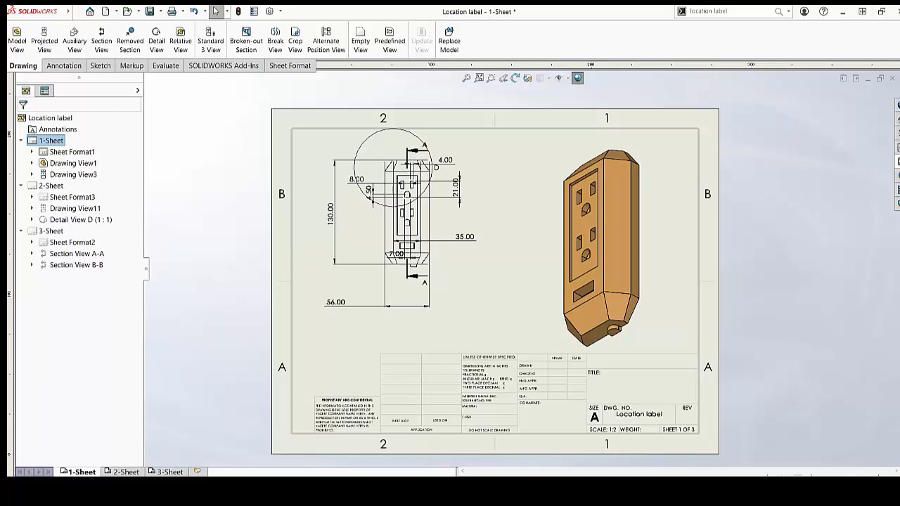
click(131, 472)
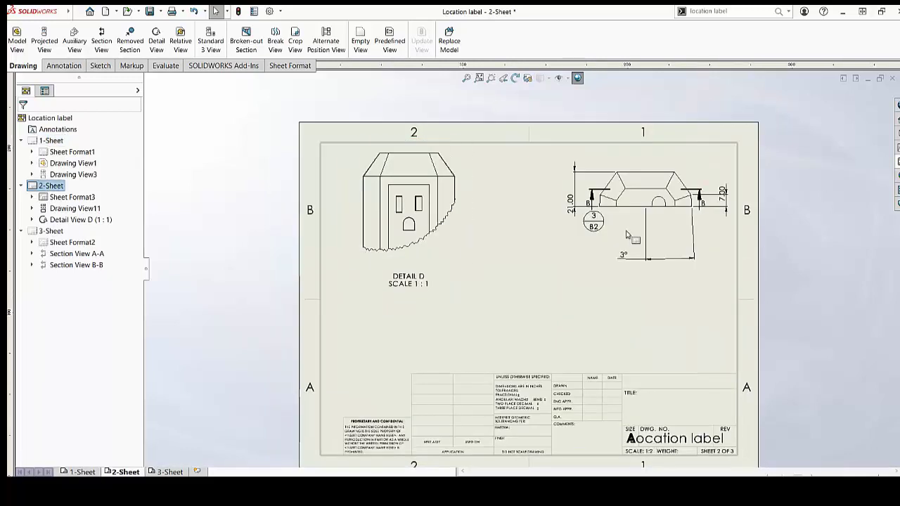
click(165, 472)
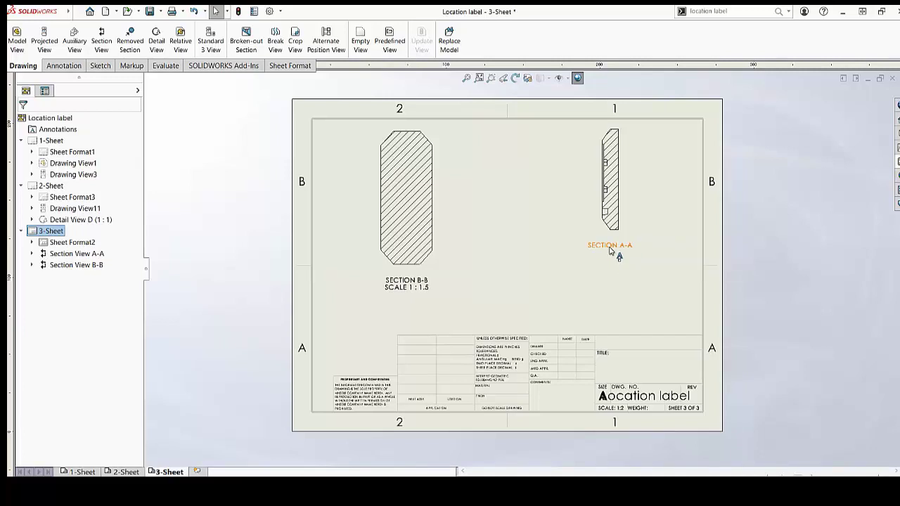
click(81, 471)
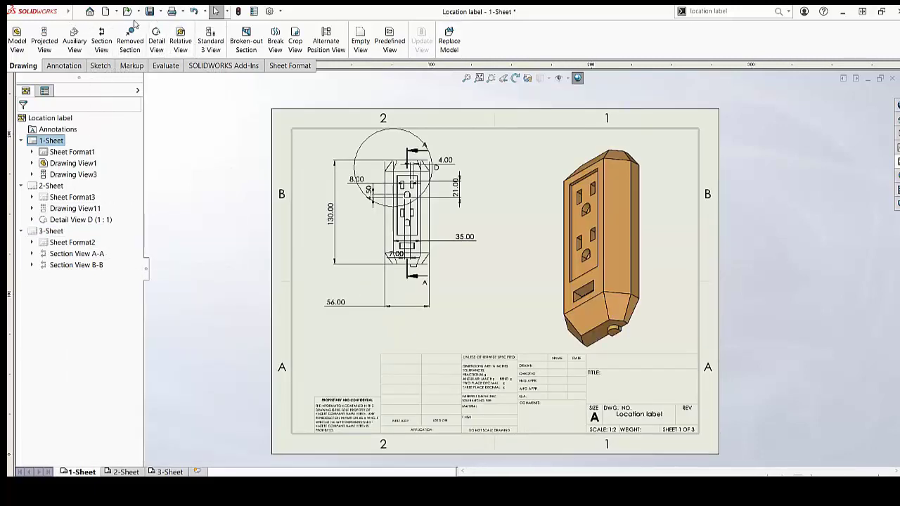
Start a location label from Insert > Annotations and attach it to section line A.
click(114, 11)
click(107, 111)
click(137, 12)
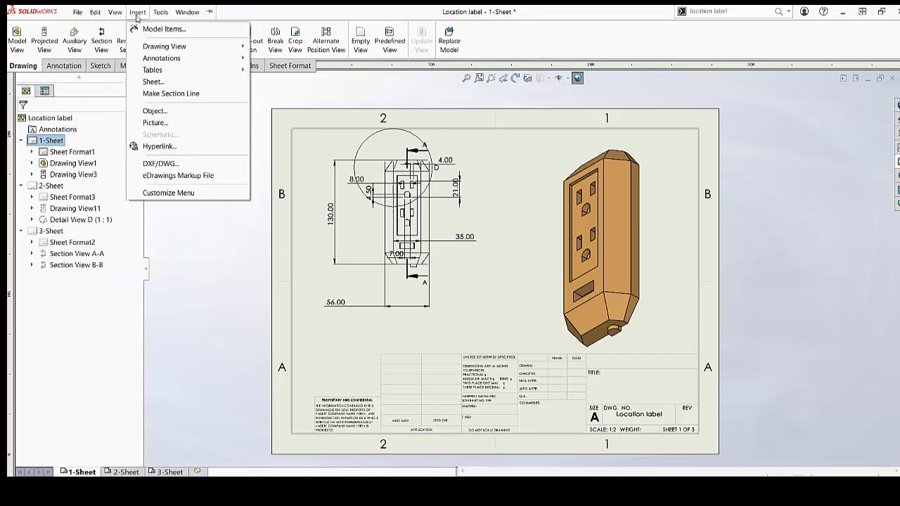
mouse_move(190, 58)
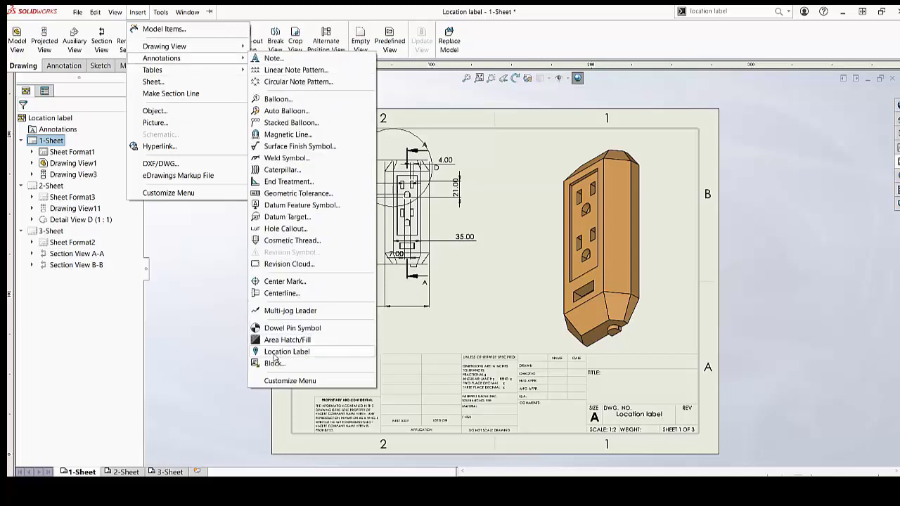
click(281, 352)
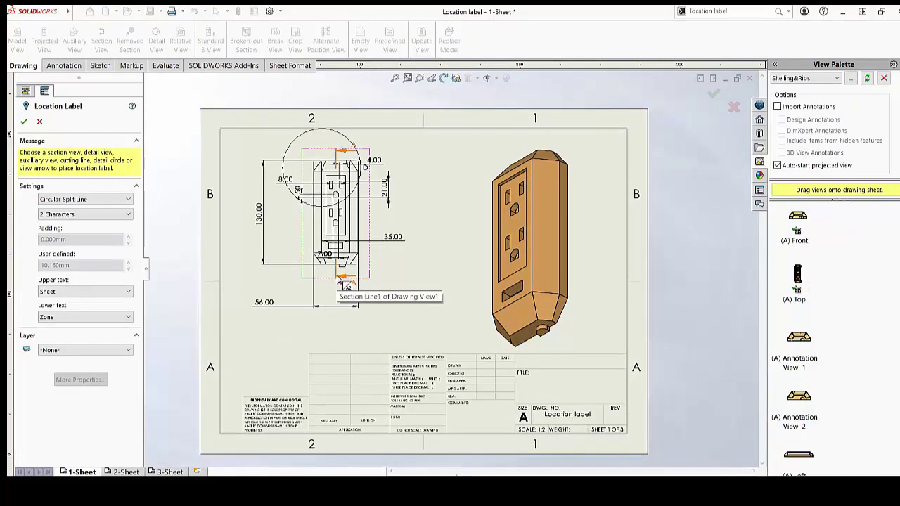
click(349, 280)
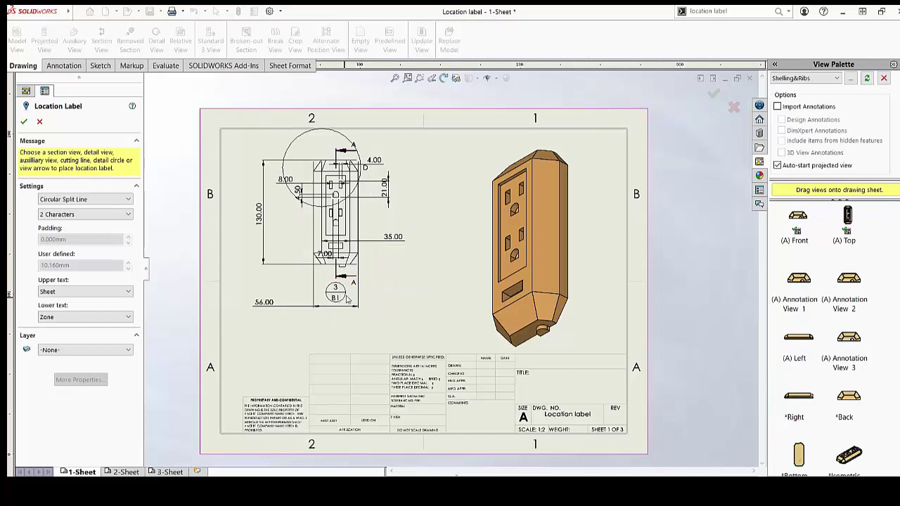
Try the Square Split Line and Verbose label styles, then settle on Circular Split Line.
click(85, 199)
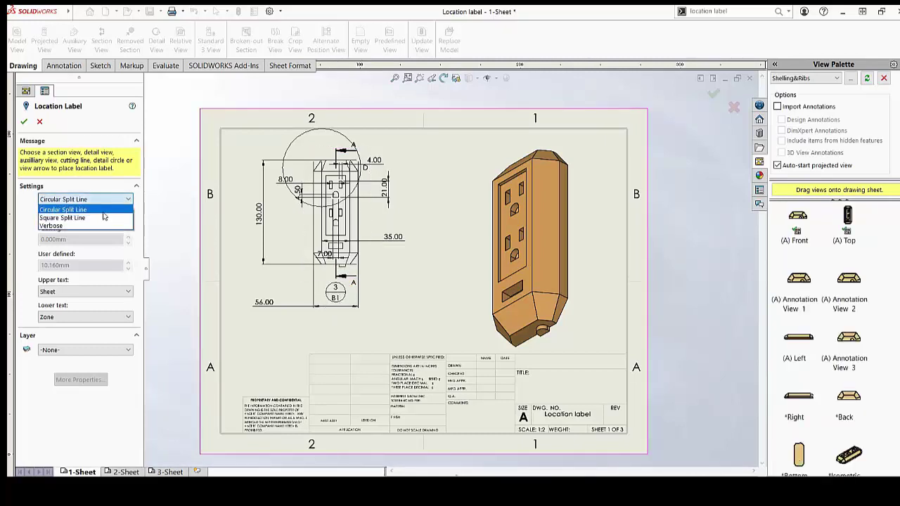
click(77, 214)
click(84, 199)
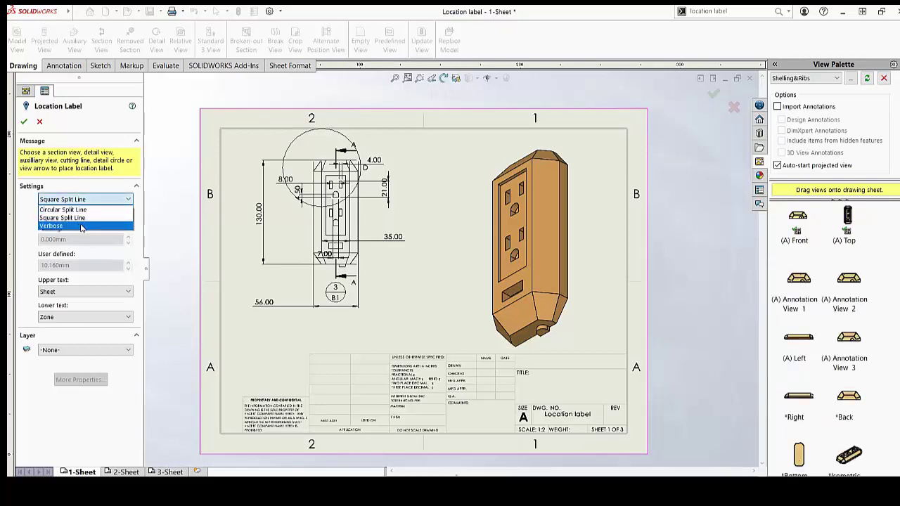
click(82, 225)
click(106, 199)
click(100, 210)
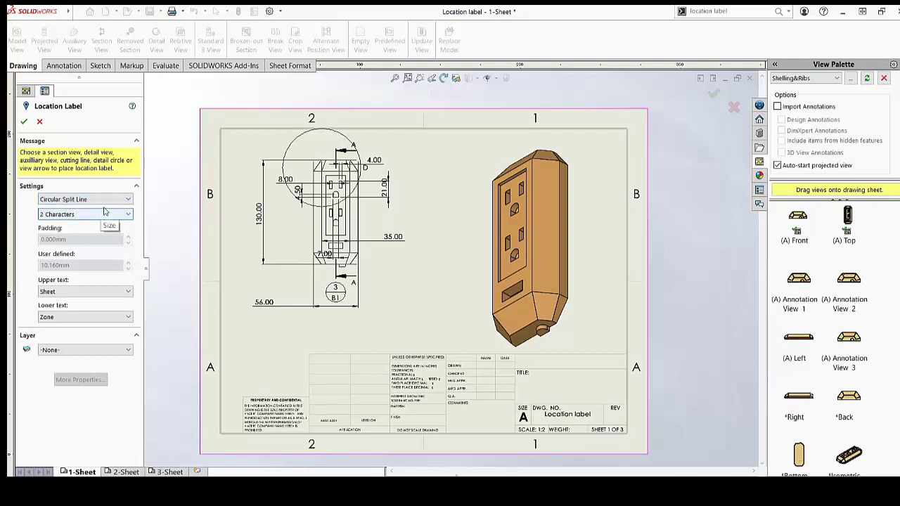
Keep Sheet as the location label's upper text so it shows sheet number 3.
click(60, 294)
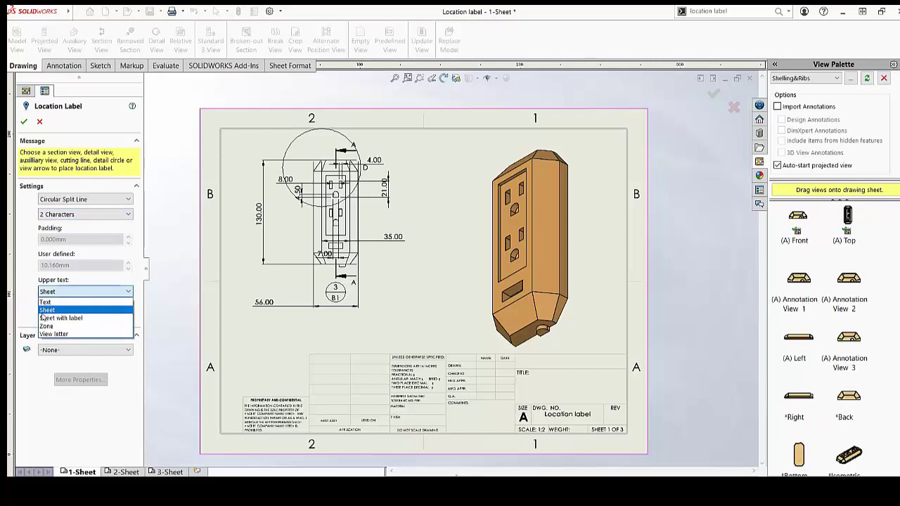
click(44, 311)
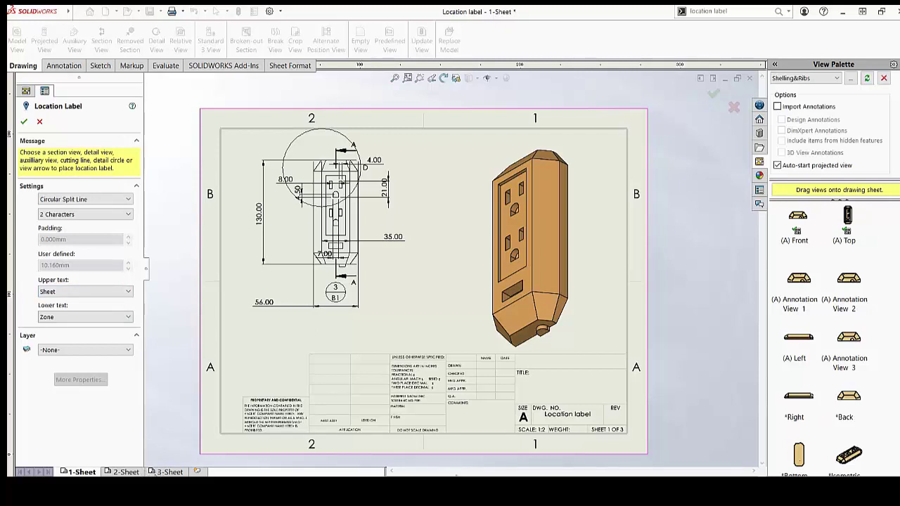
mouse_move(136, 473)
Set the location label's lower text to Zone, so the label reads 3 over B1.
click(113, 318)
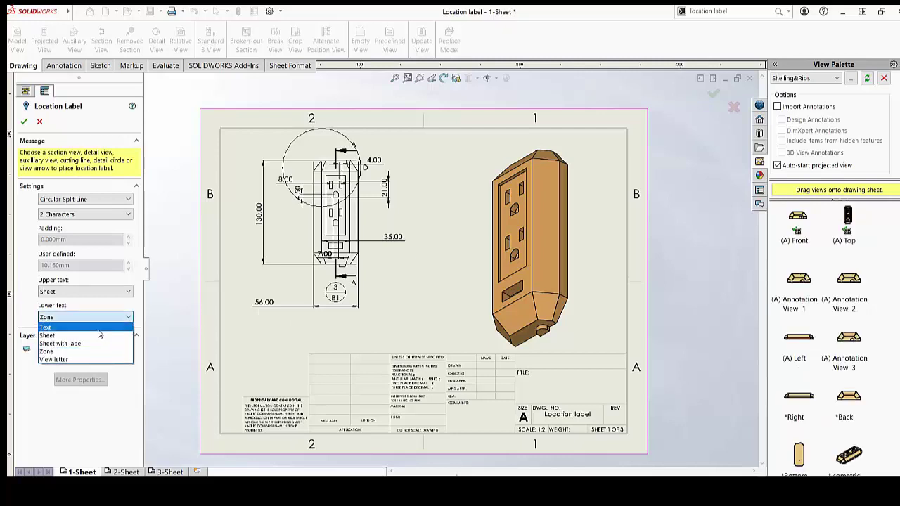
click(60, 354)
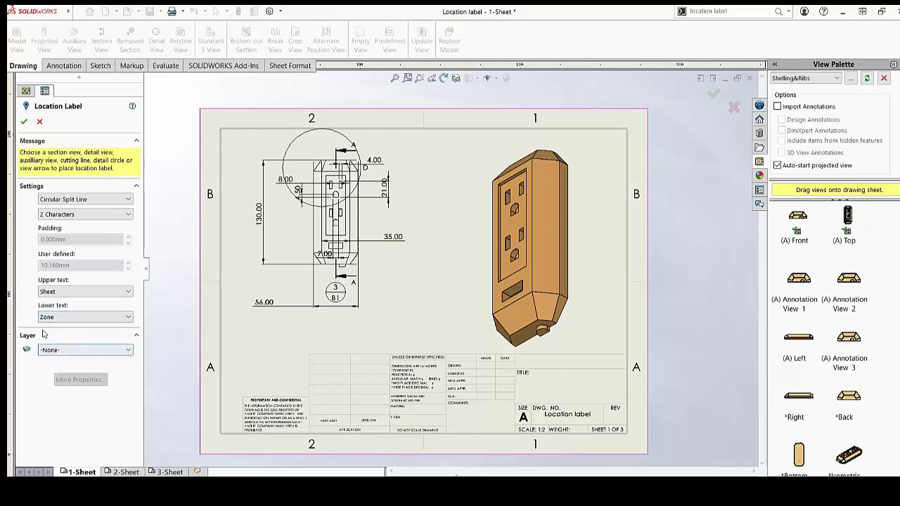
click(120, 319)
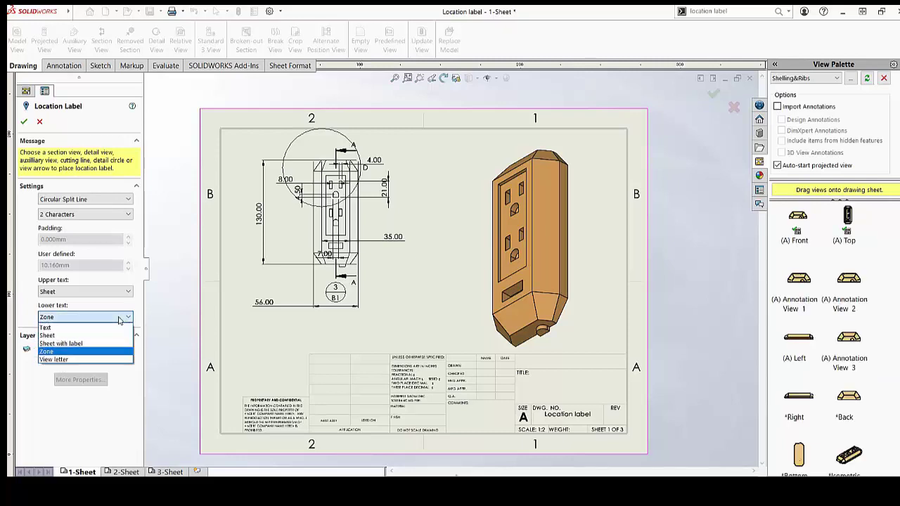
click(87, 351)
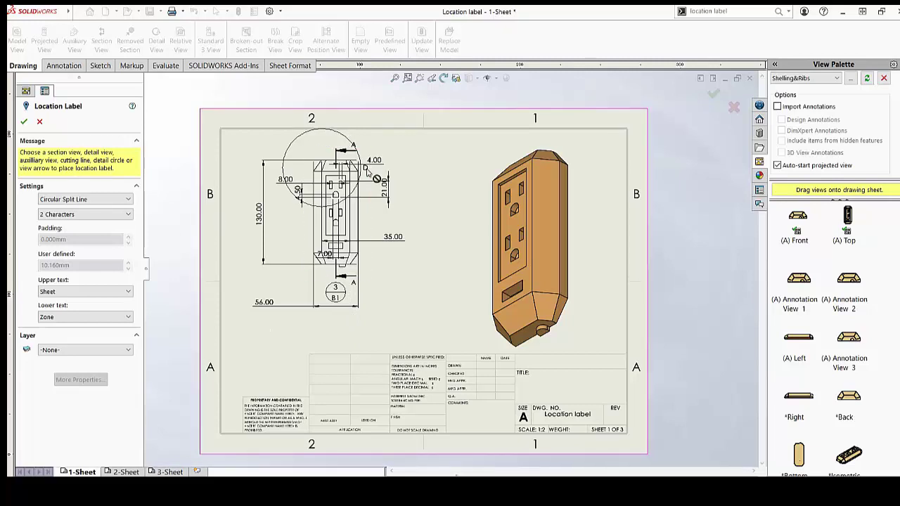
Label detail circle D with 2 over B2 and drag the label above-left of the circle.
click(288, 153)
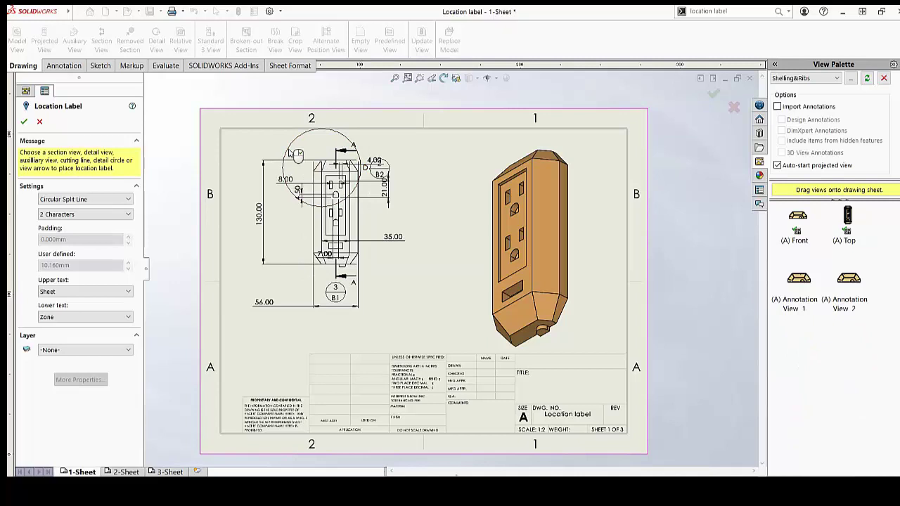
click(23, 122)
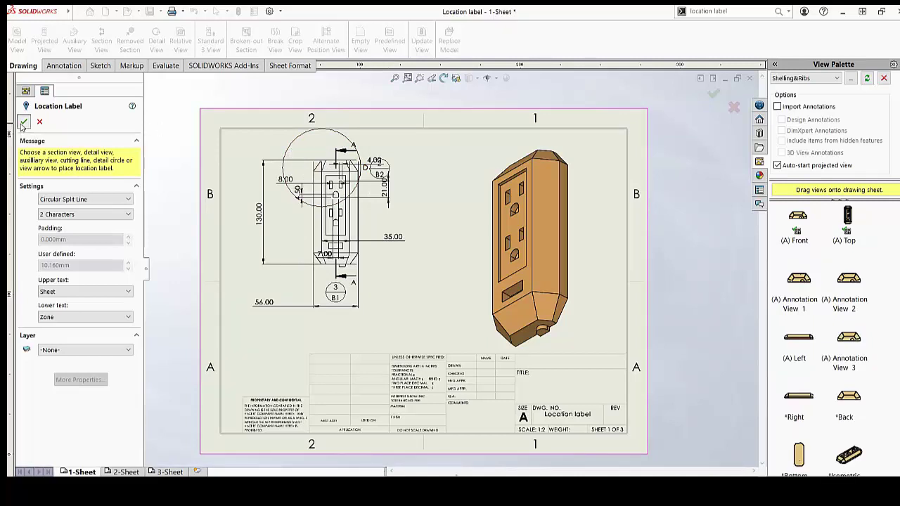
drag(381, 173, 314, 137)
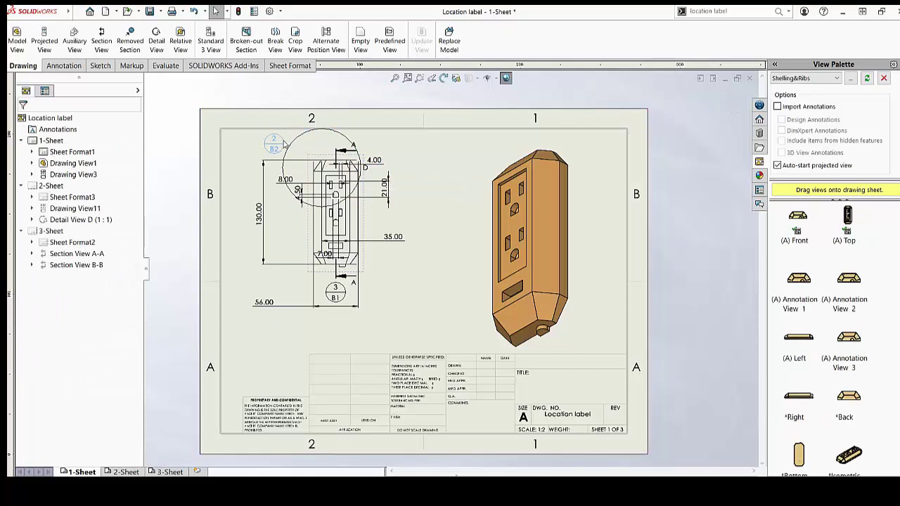
click(278, 144)
click(432, 177)
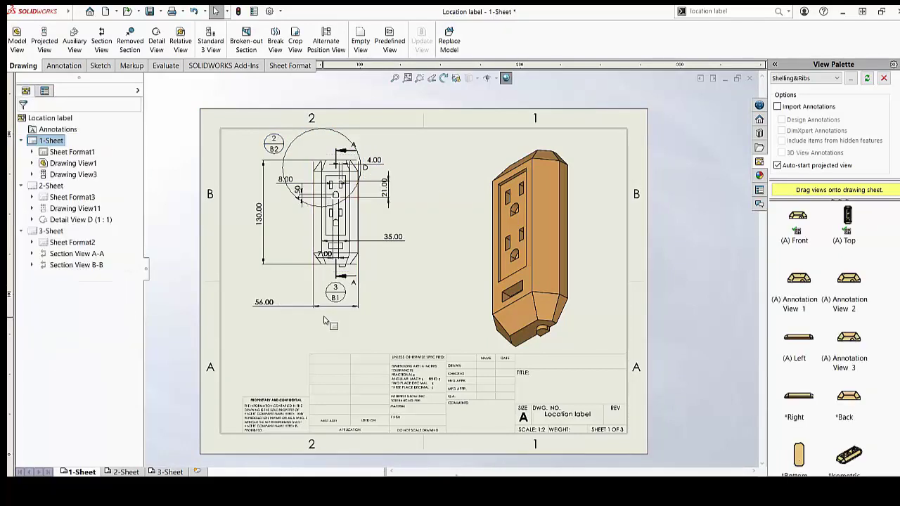
scroll(330, 330, down, 2)
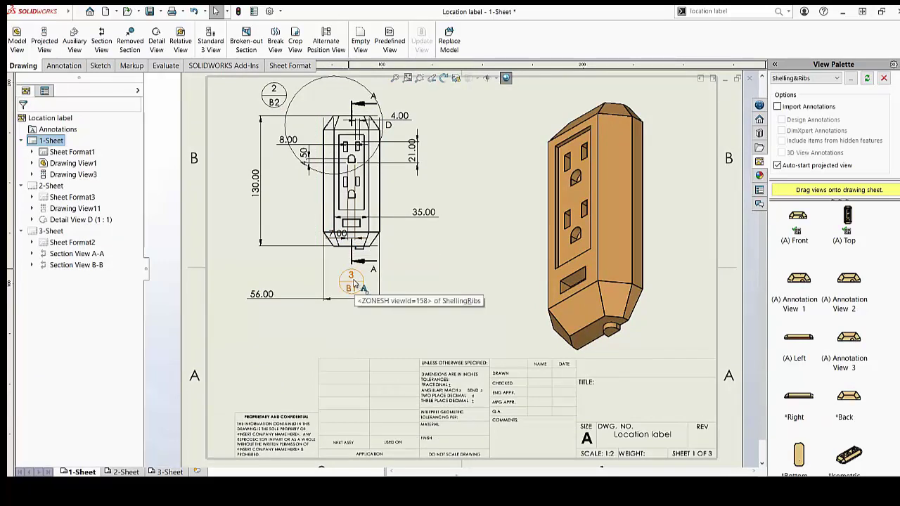
click(169, 471)
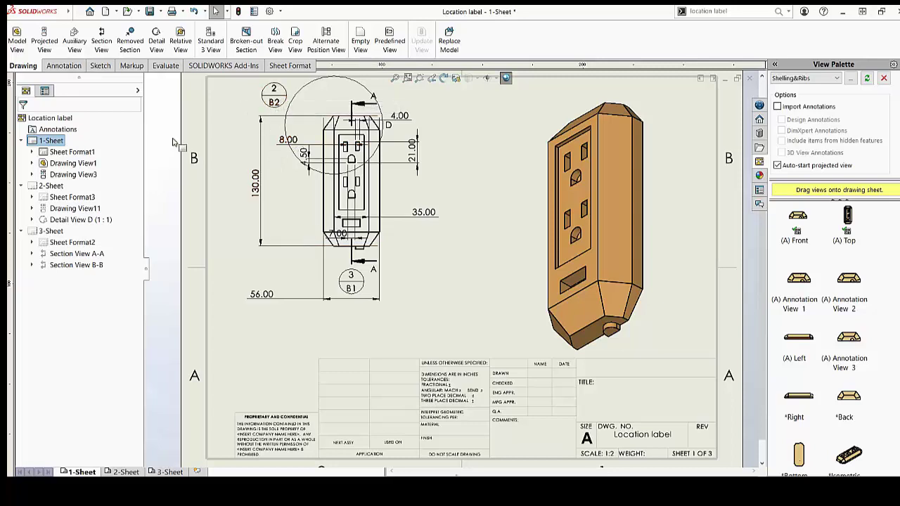
Move Detail View D to sheet 2's lower-left, updating sheet 1's label to 2 over A2.
click(114, 471)
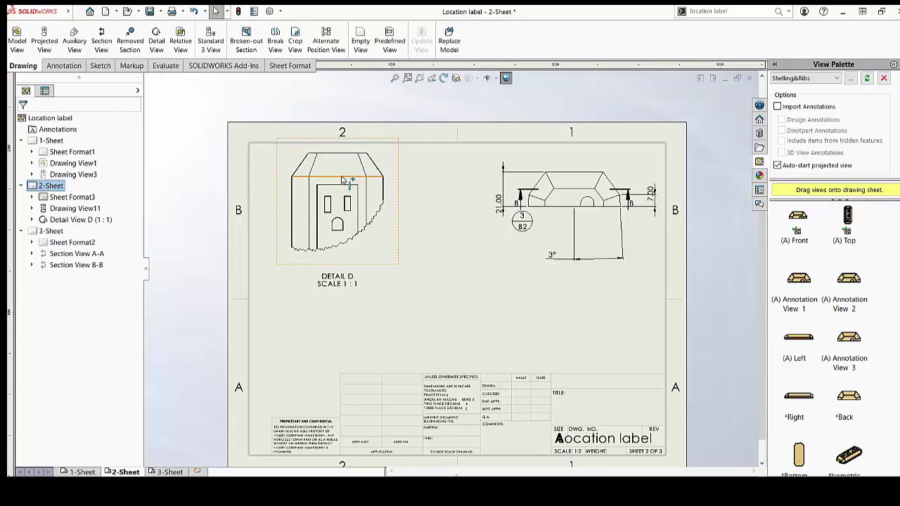
drag(343, 180, 312, 327)
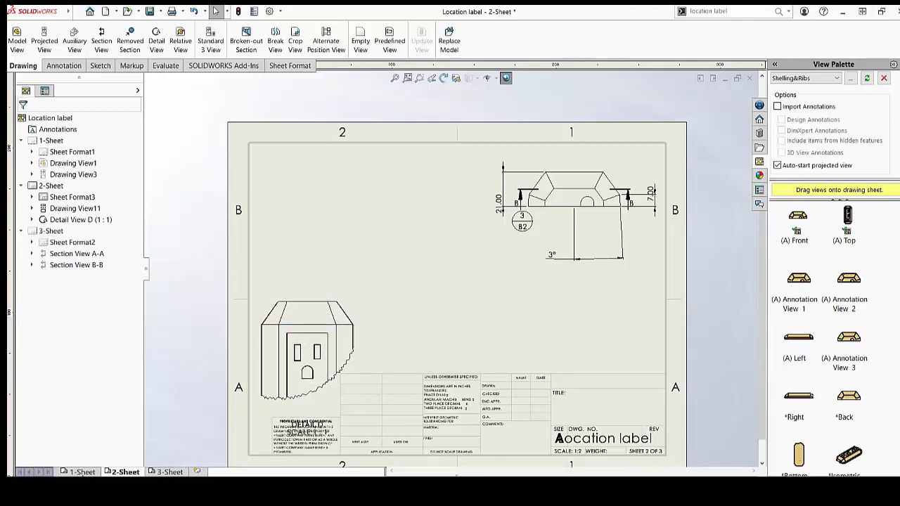
click(82, 472)
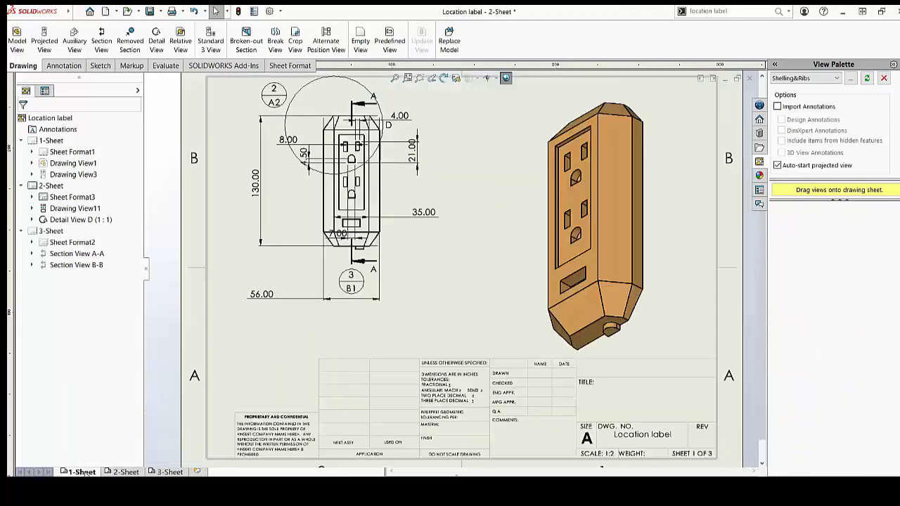
scroll(302, 105, down, 1)
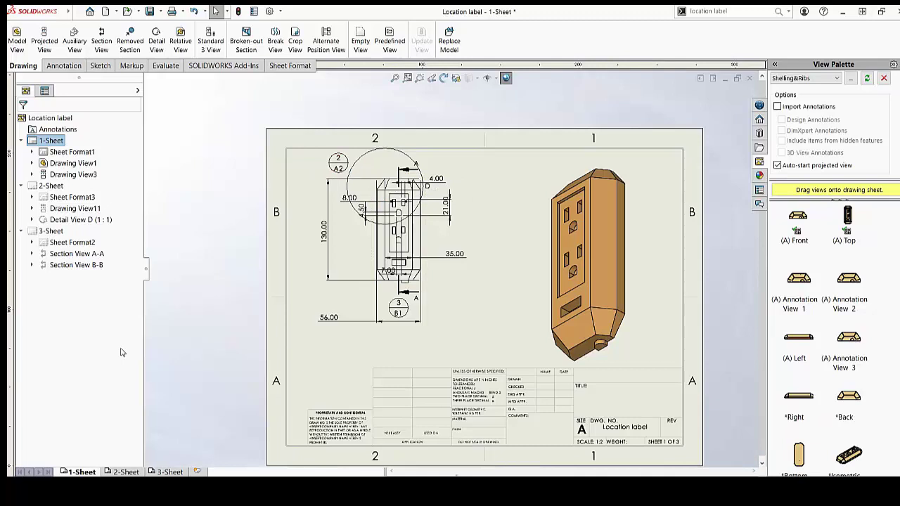